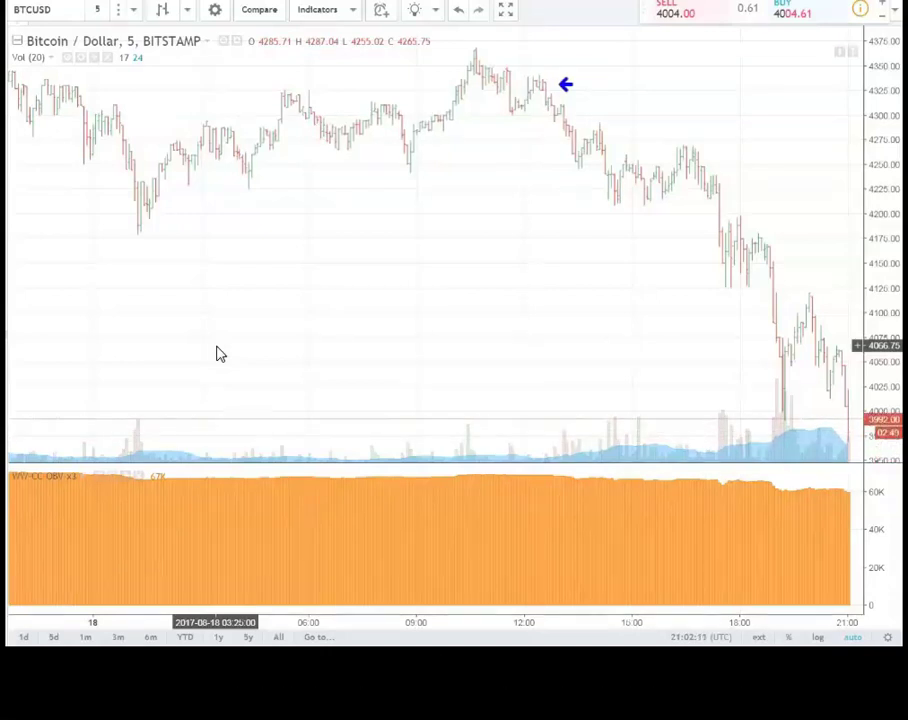
# Step: Select the existing blue short-entry arrow to reuse its blue arrow marker
pyautogui.click(541, 130)
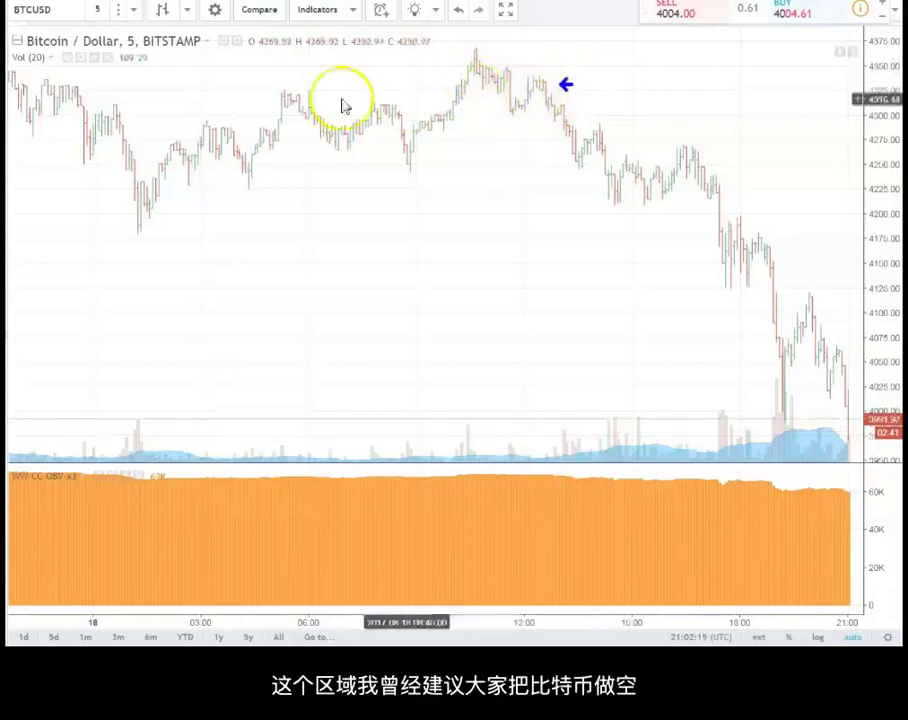
pyautogui.click(566, 88)
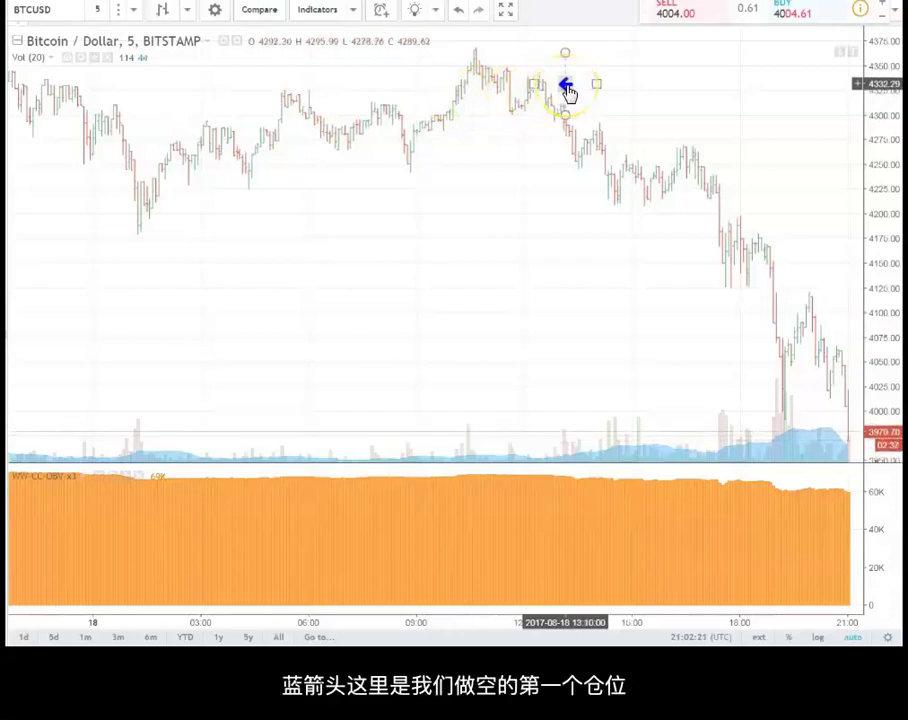
pyautogui.click(491, 228)
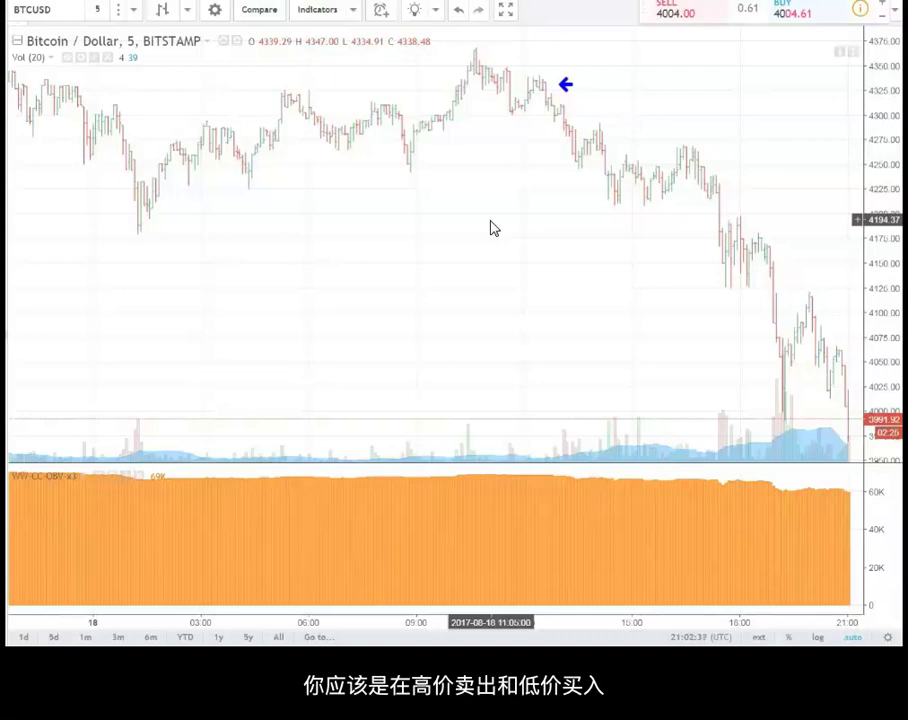
pyautogui.click(570, 91)
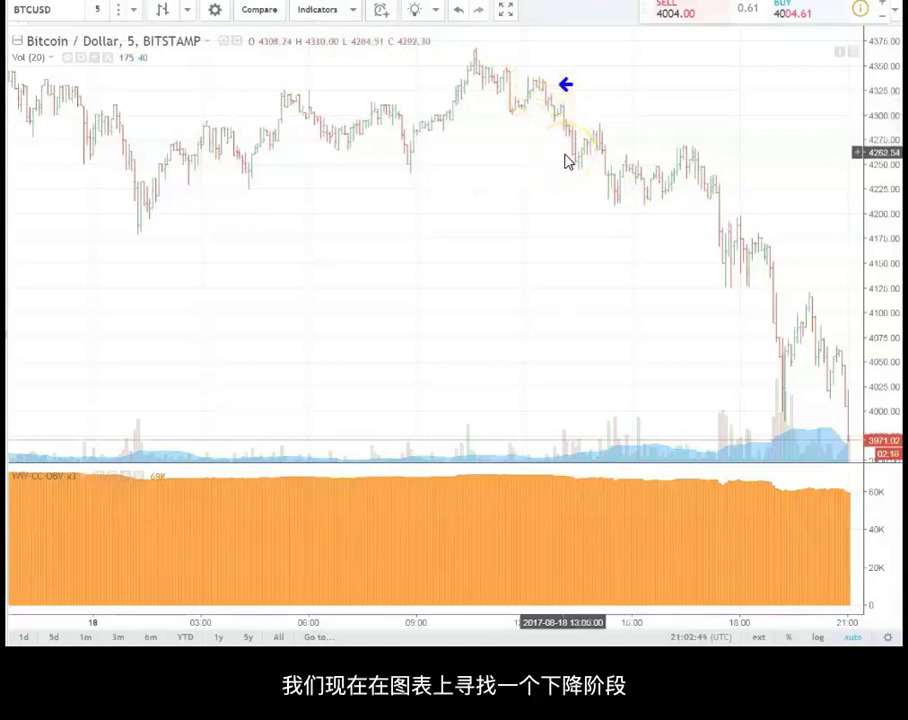
pyautogui.click(596, 210)
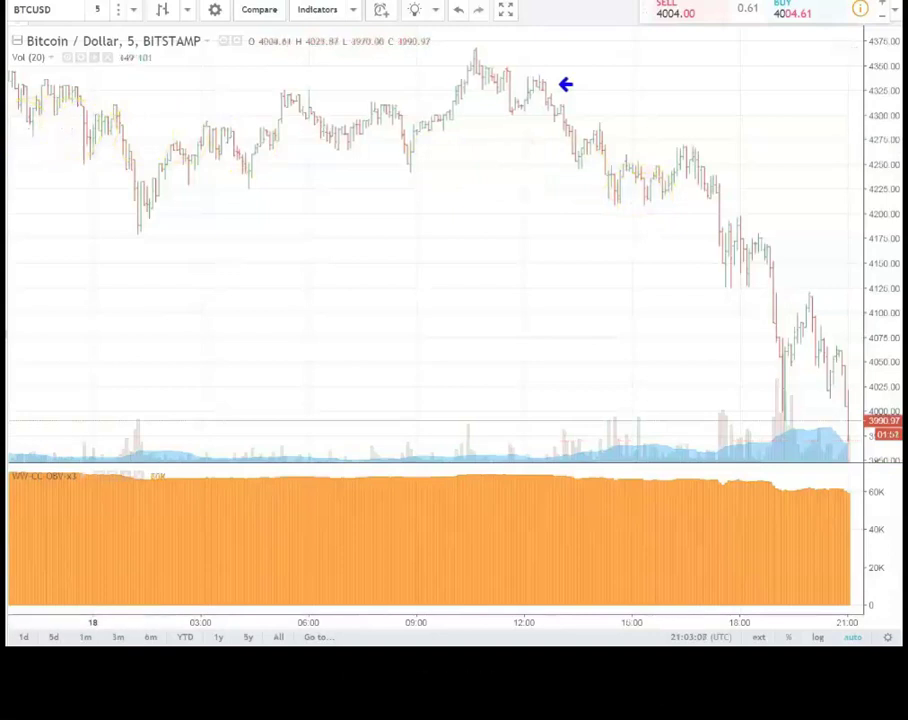
# Step: Place a blue arrow at the 17:00 peak near 4265, shifted one bar left
pyautogui.click(714, 155)
pyautogui.moveTo(716, 160); pyautogui.dragTo(714, 160)
pyautogui.click(659, 247)
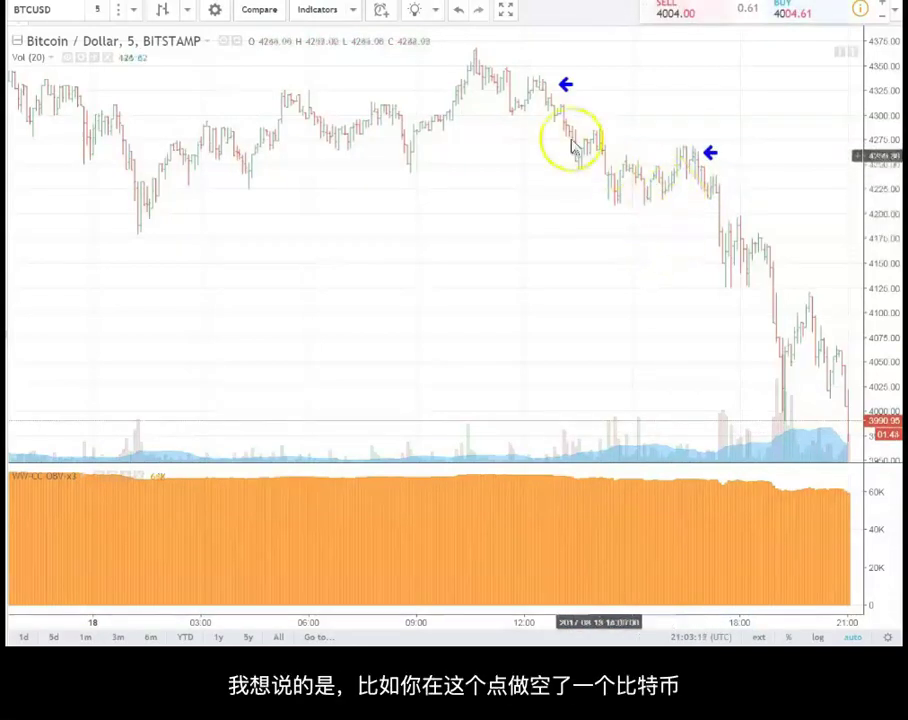
# Step: Check the first and second blue arrows by selecting and deselecting them
pyautogui.click(565, 88)
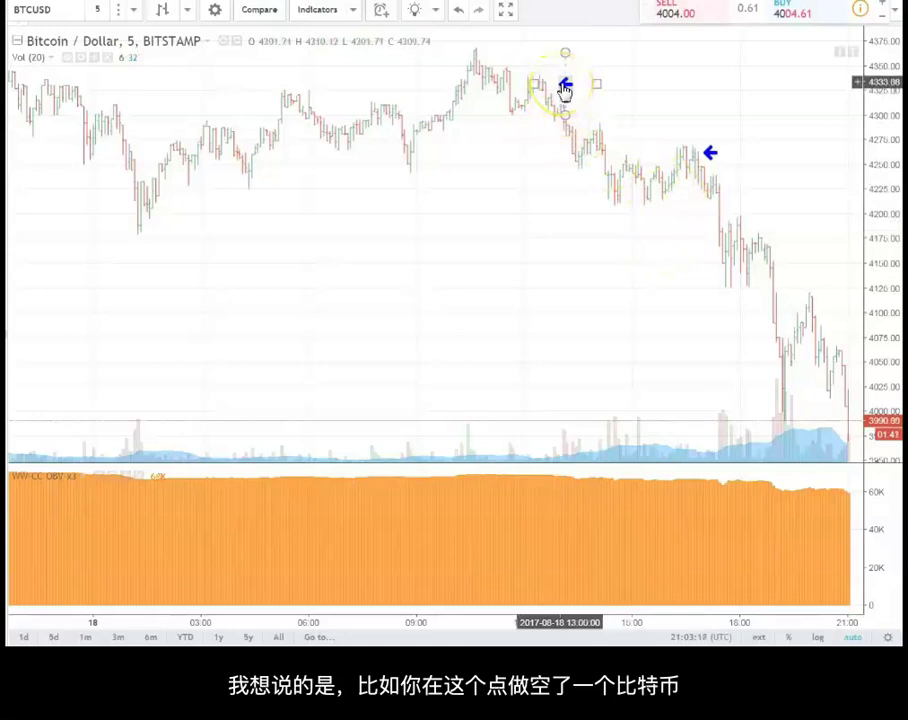
pyautogui.click(706, 156)
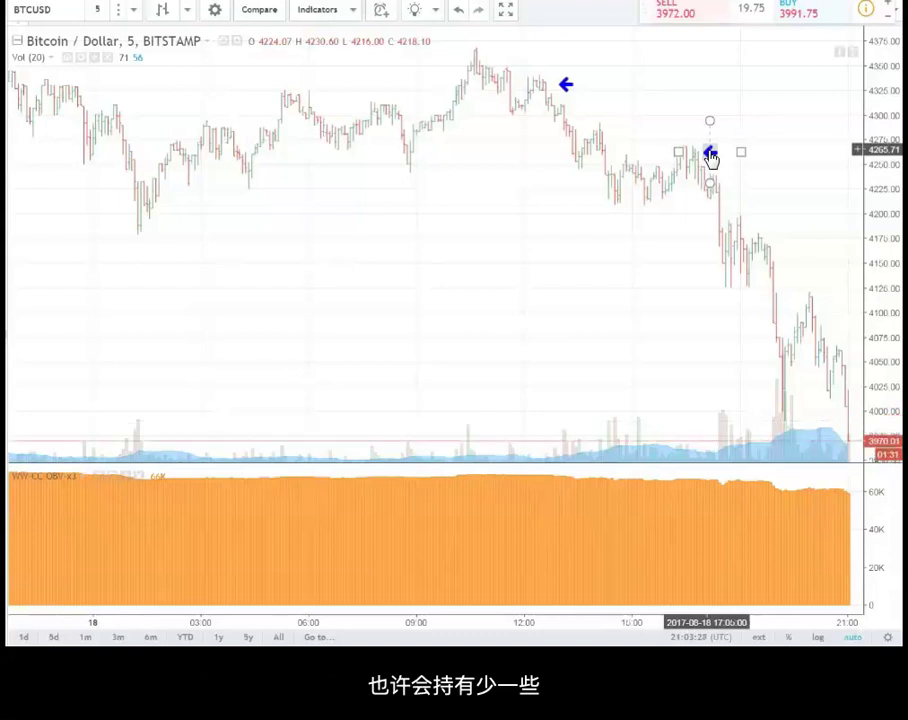
pyautogui.click(686, 208)
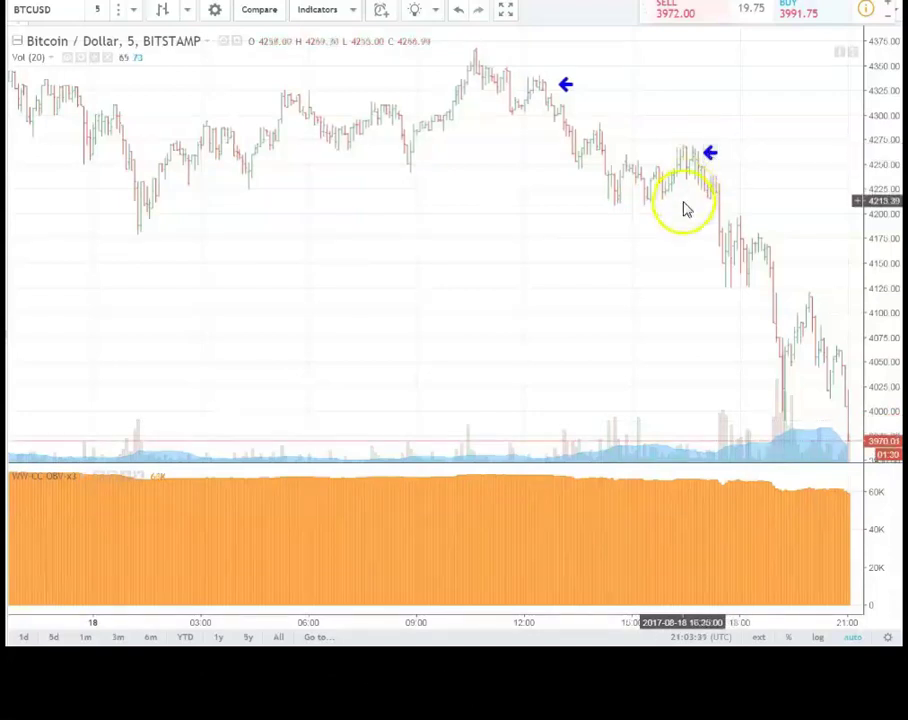
pyautogui.click(709, 166)
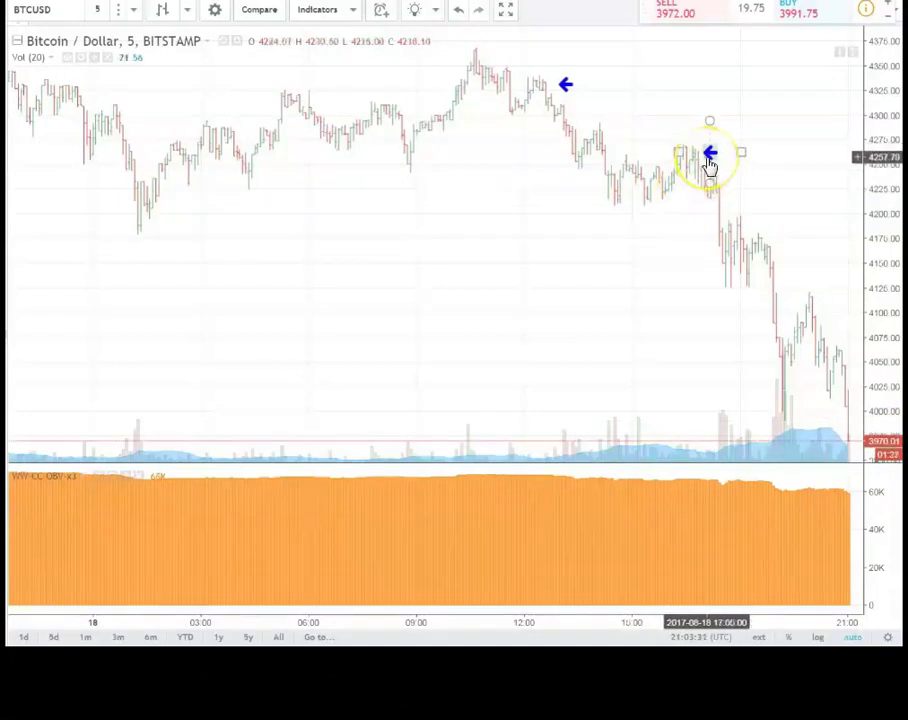
pyautogui.click(537, 118)
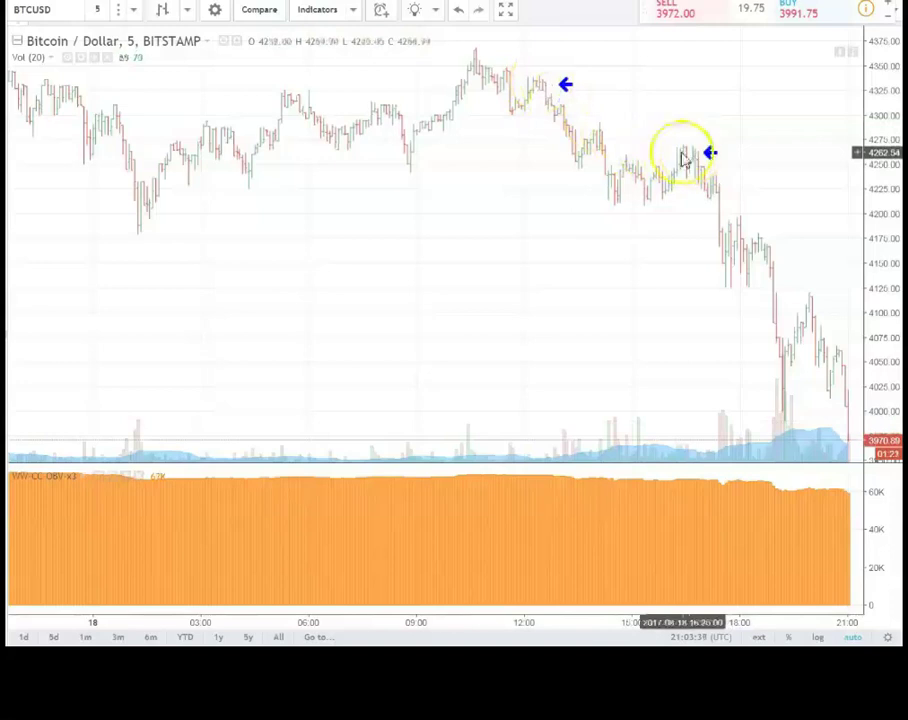
# Step: Draw a short horizontal stop line at about 4325 with the Trend Line tool
pyautogui.click(603, 83)
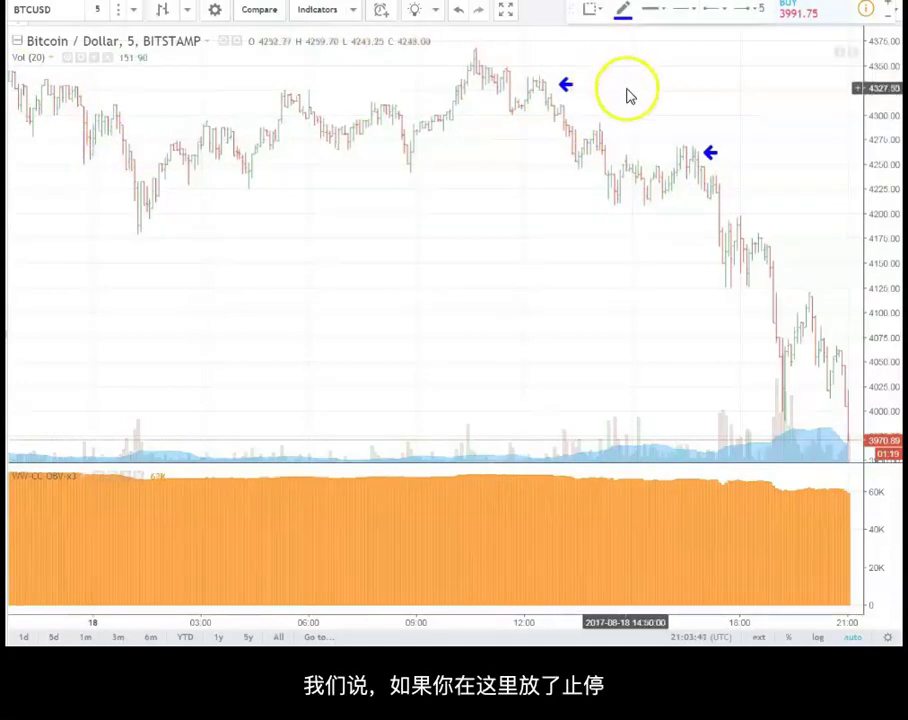
pyautogui.click(622, 91)
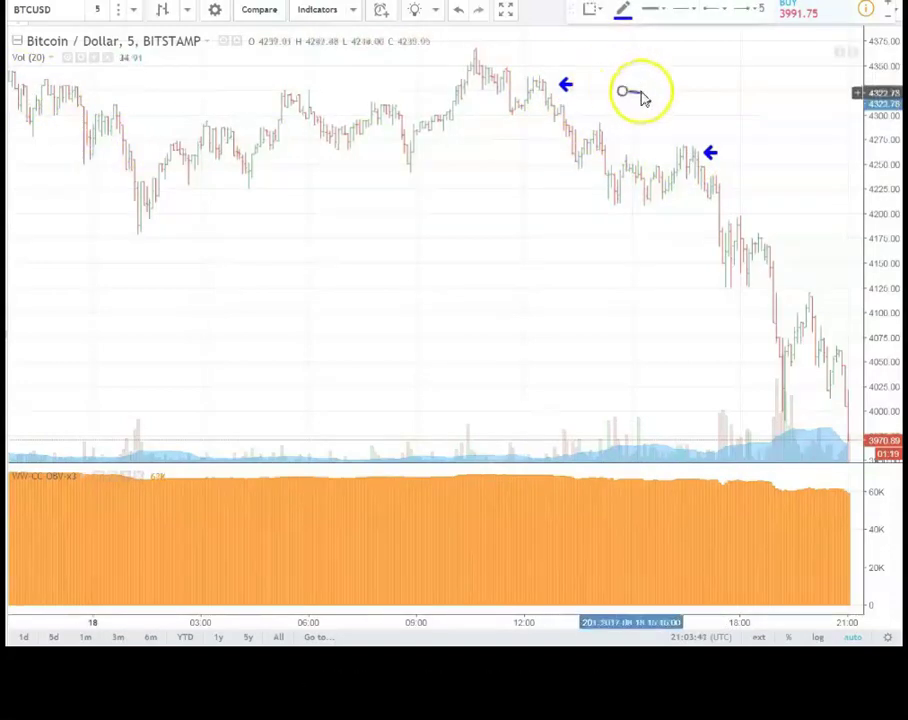
pyautogui.click(704, 91)
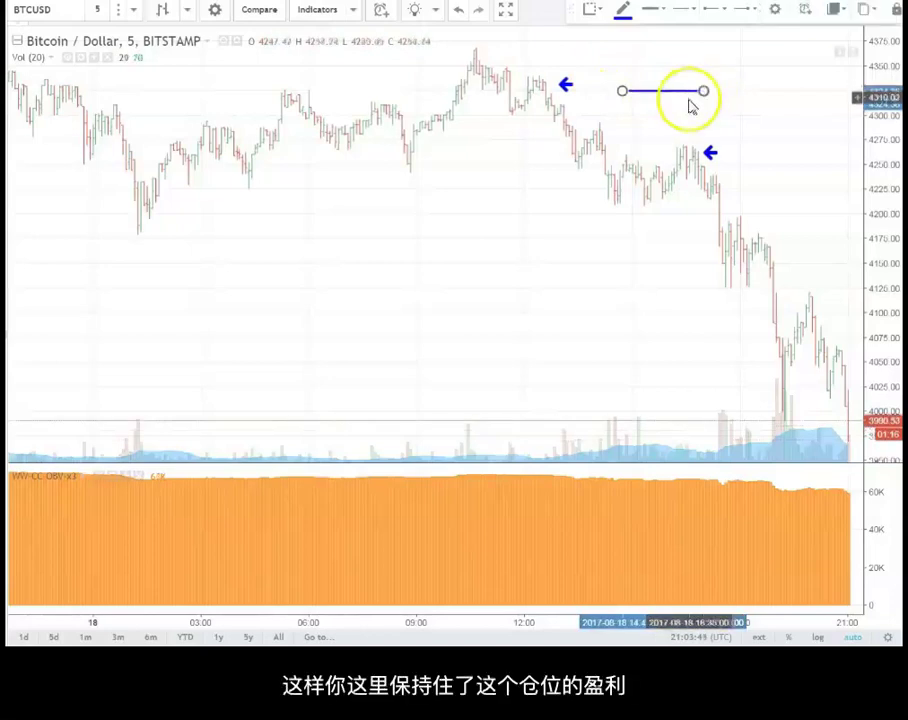
pyautogui.click(678, 103)
# Step: Add a third blue arrow on the bounce just after 18:00, near 4195
pyautogui.click(566, 87)
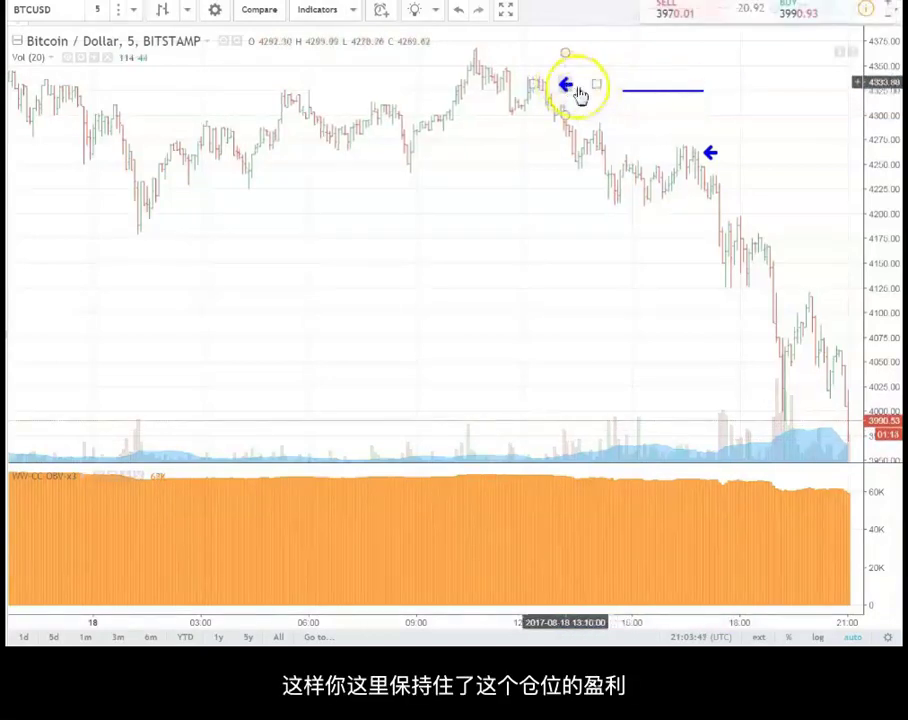
pyautogui.click(615, 95)
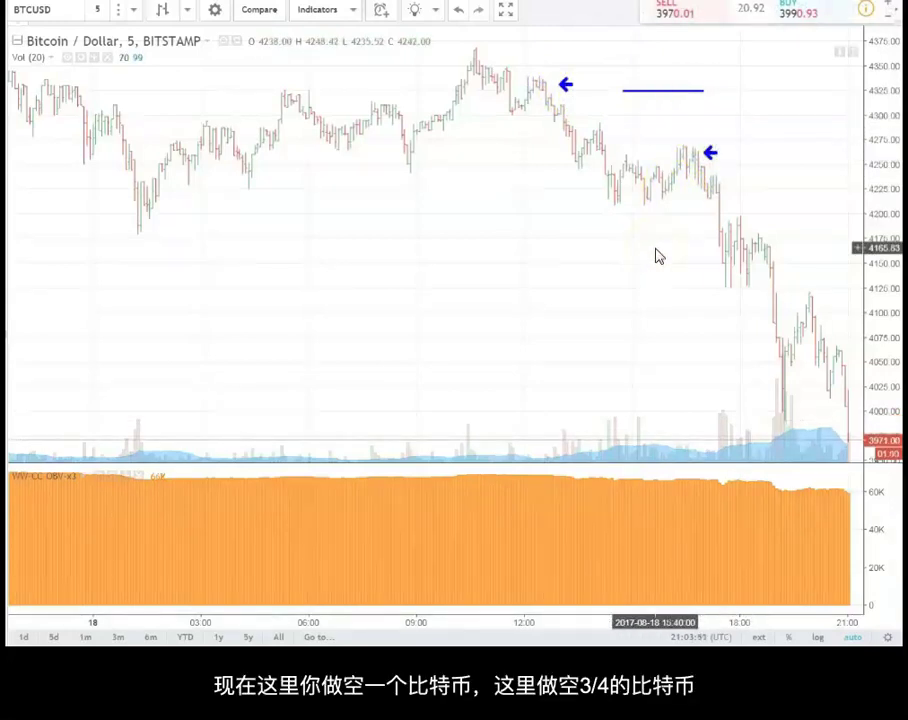
pyautogui.click(707, 155)
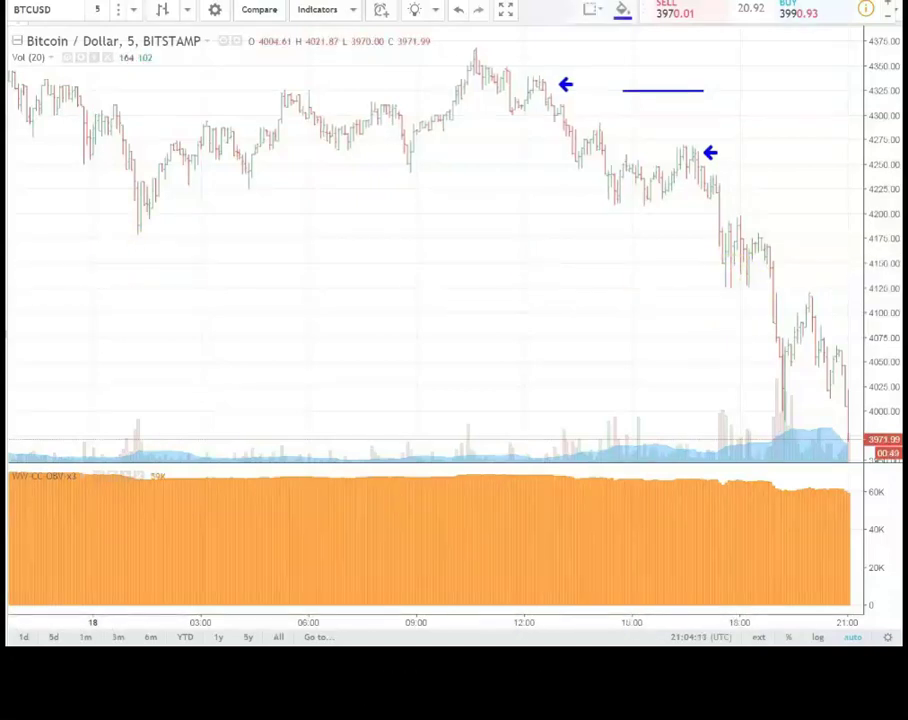
pyautogui.click(750, 216)
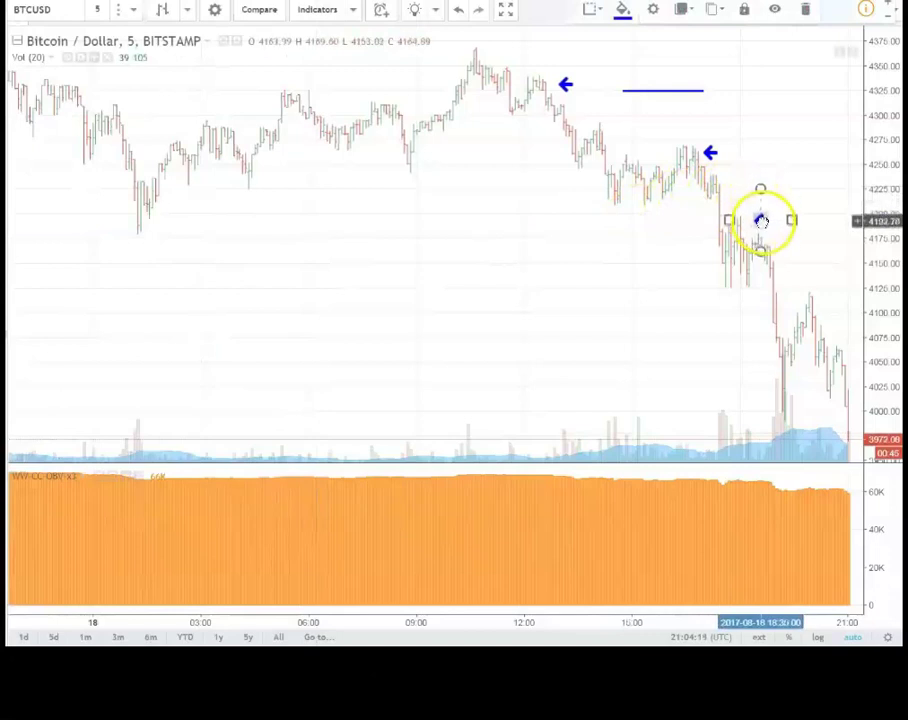
pyautogui.click(660, 303)
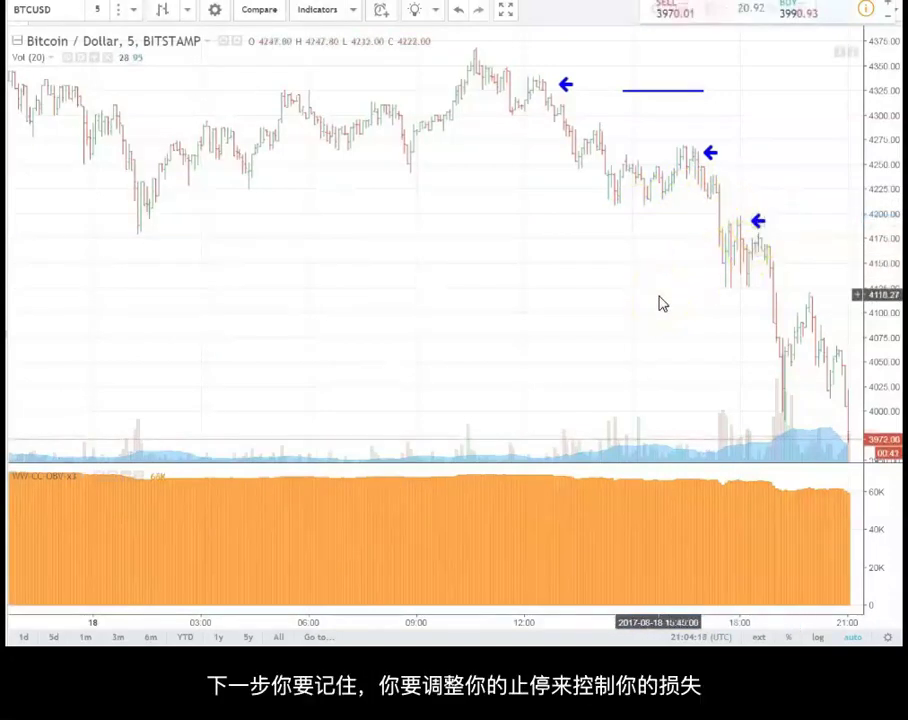
# Step: Drag the blue stop line from about 4325 down to about 4252, level with the second arrow
pyautogui.click(667, 92)
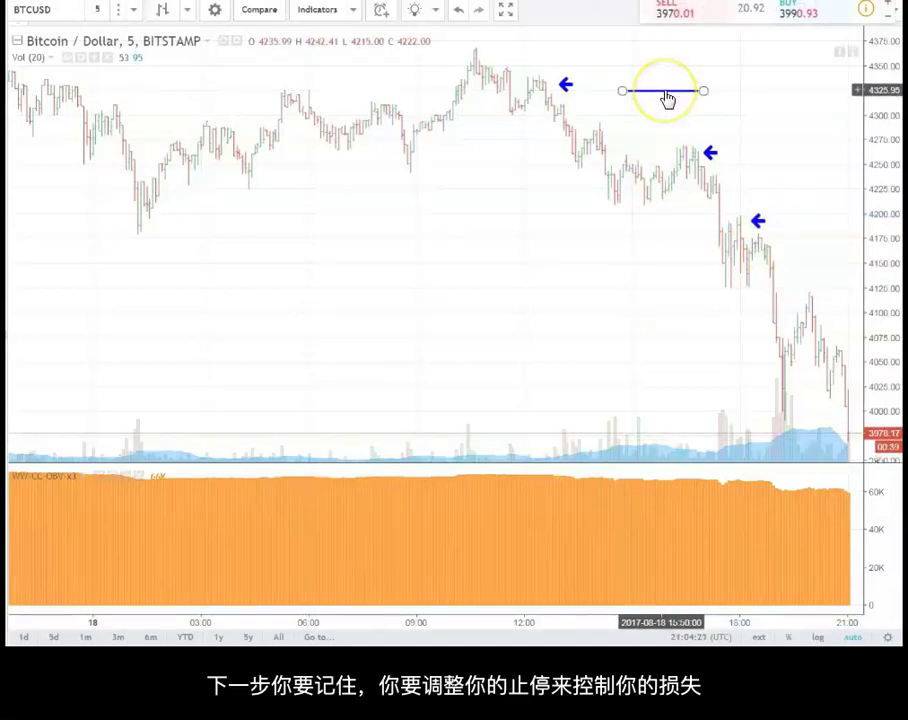
pyautogui.moveTo(668, 98)
pyautogui.mouseDown()
pyautogui.moveTo(774, 140)
pyautogui.moveTo(768, 172)
pyautogui.mouseUp()
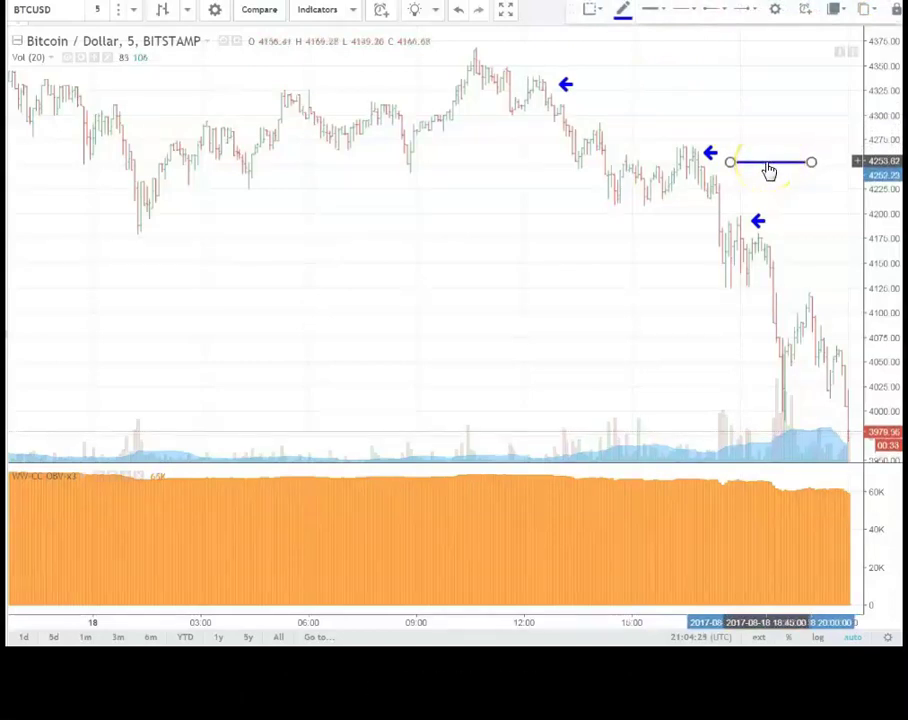
pyautogui.click(566, 90)
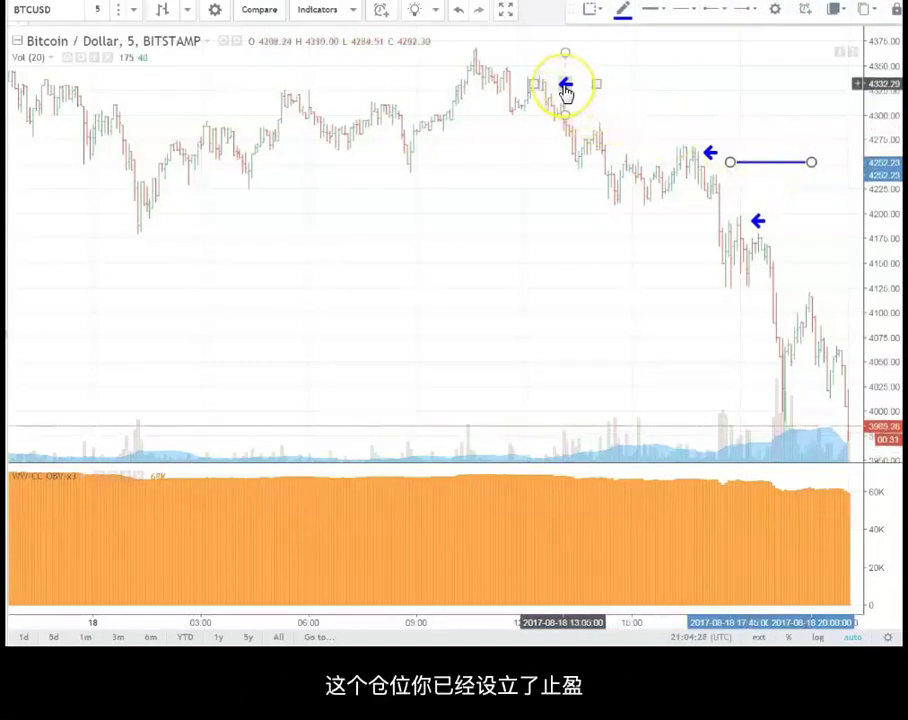
pyautogui.click(711, 155)
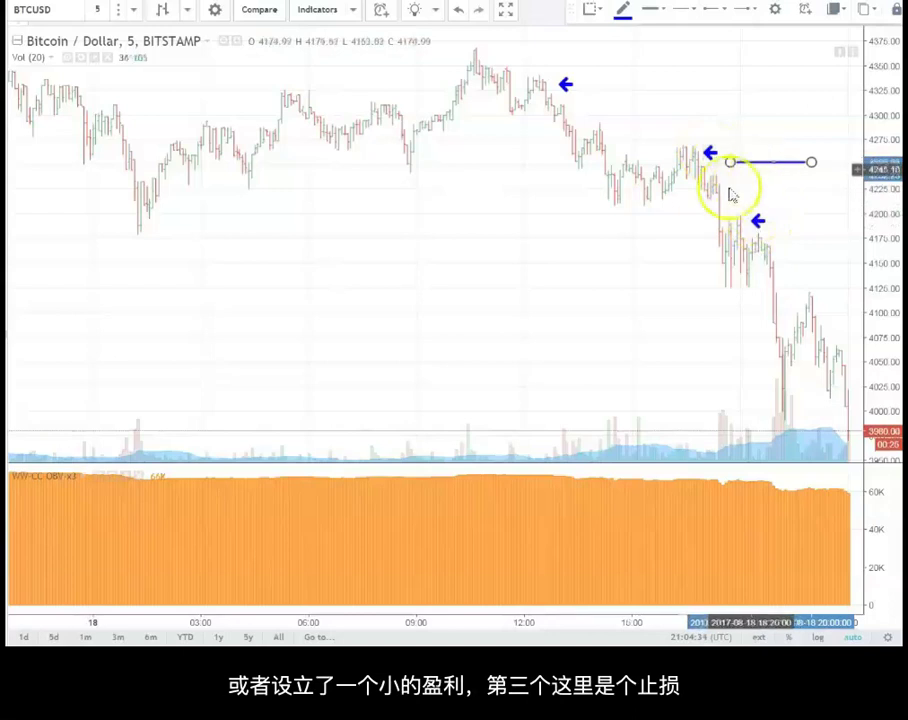
pyautogui.click(571, 263)
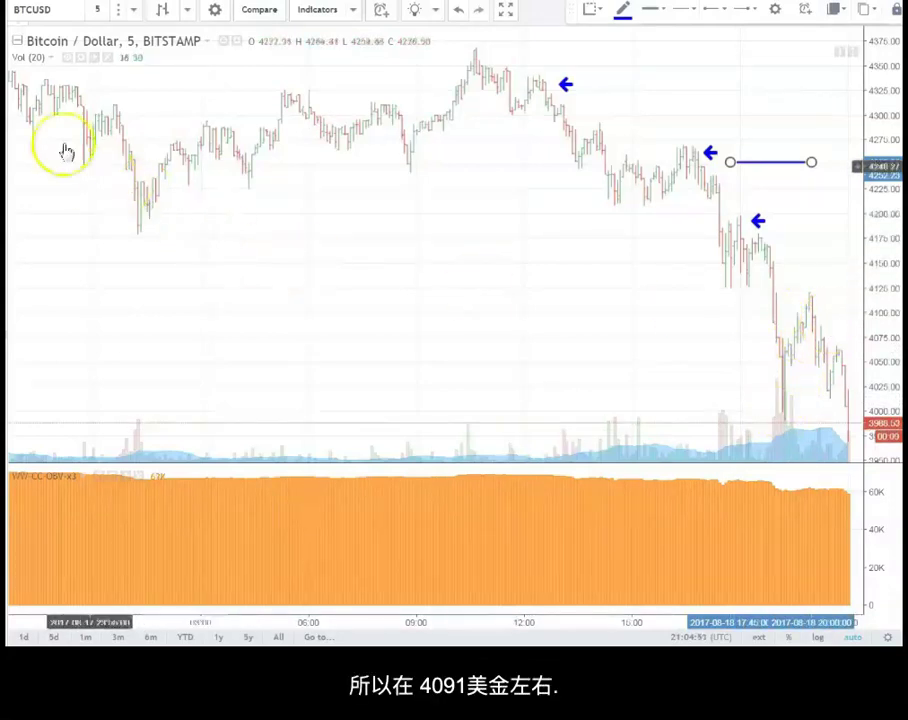
# Step: Place a fourth blue arrow on the last downtrend bounce near 4090, around 20:30
pyautogui.click(830, 320)
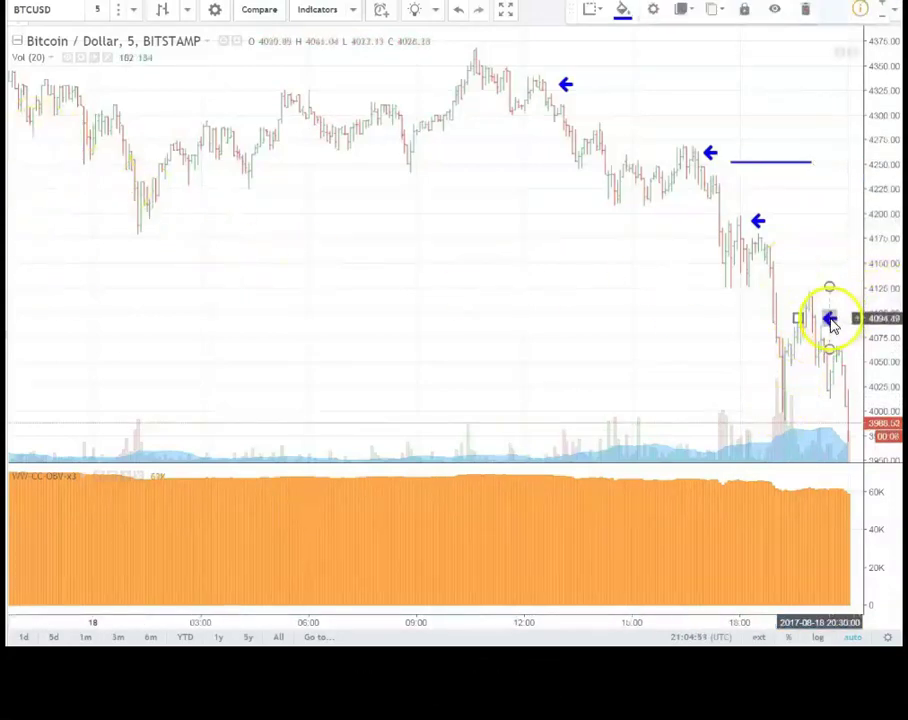
pyautogui.click(697, 313)
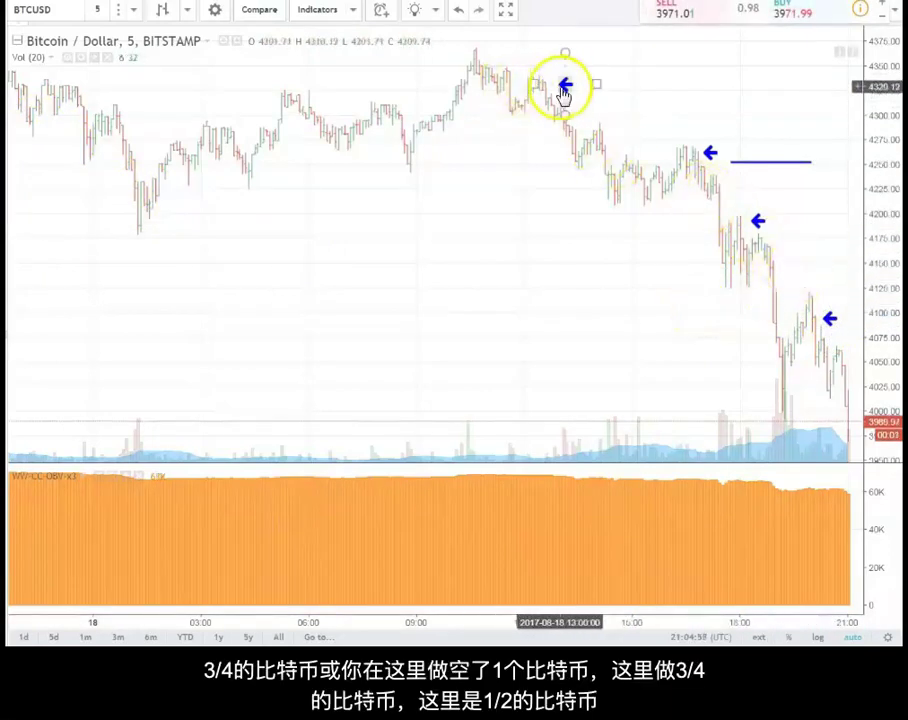
pyautogui.click(759, 226)
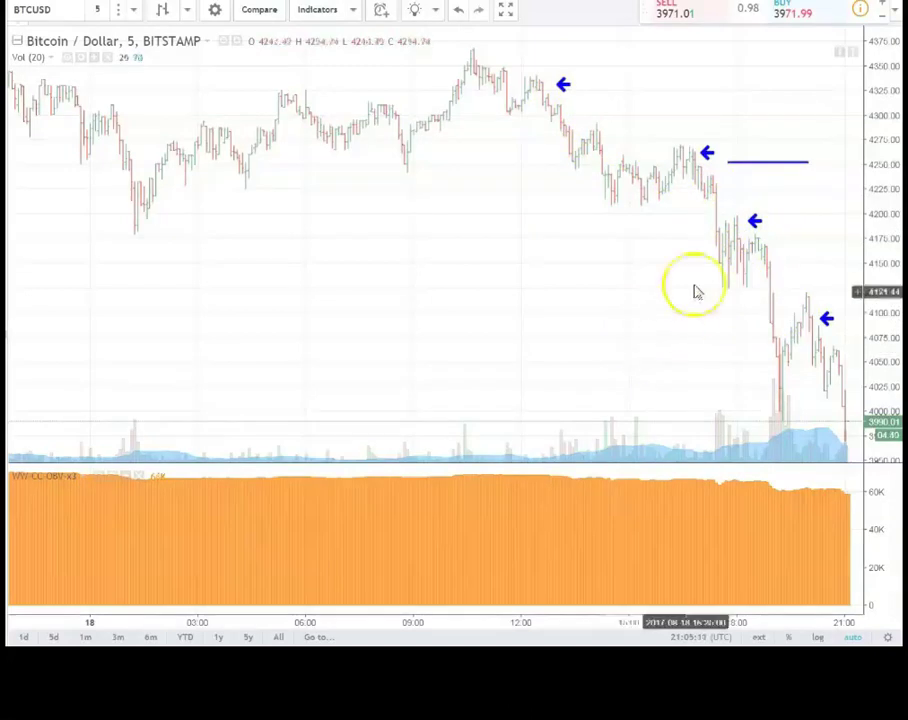
# Step: Drag the stop line down to about 4187, level with the third short-entry arrow
pyautogui.moveTo(778, 165); pyautogui.dragTo(815, 228)
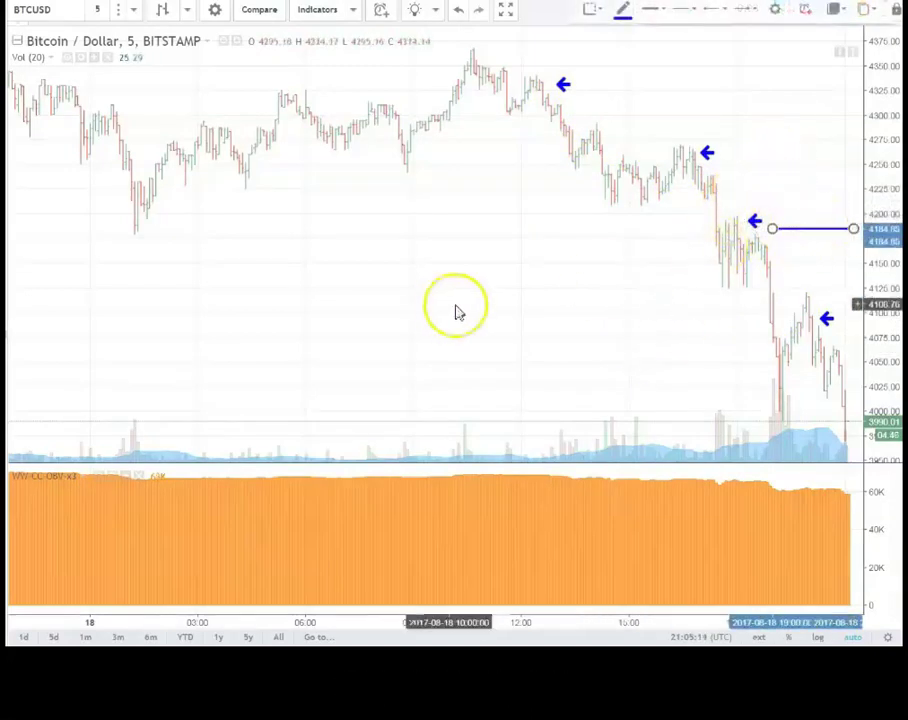
pyautogui.click(523, 300)
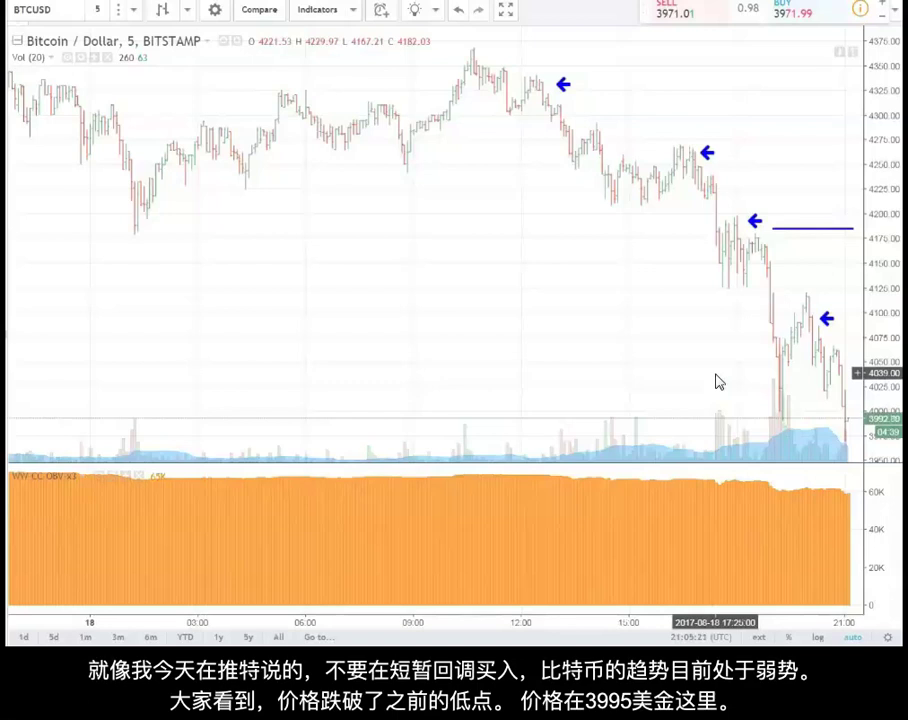
pyautogui.click(827, 444)
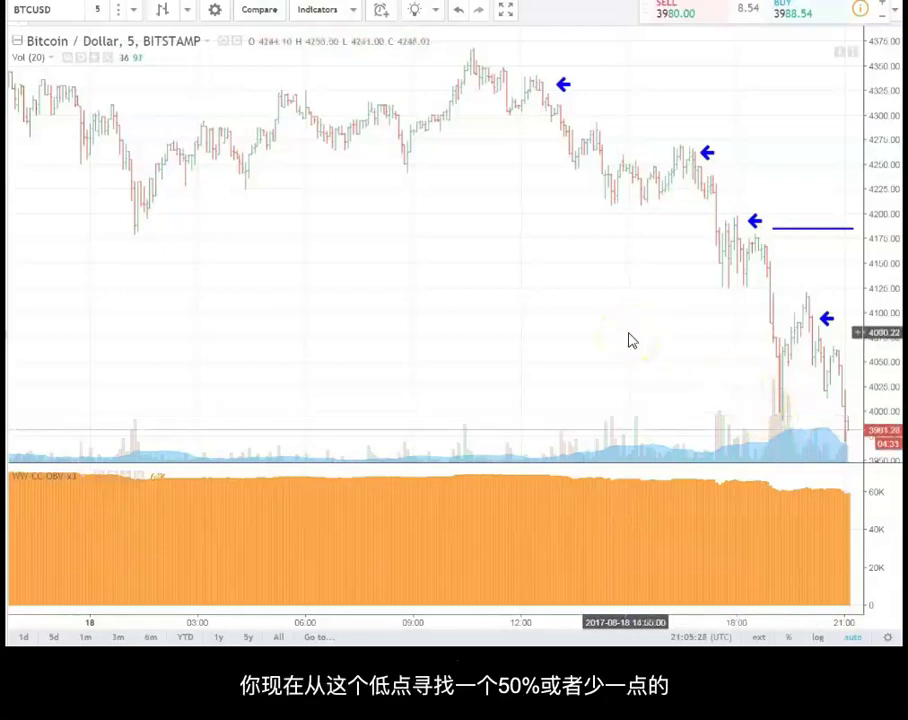
pyautogui.click(797, 397)
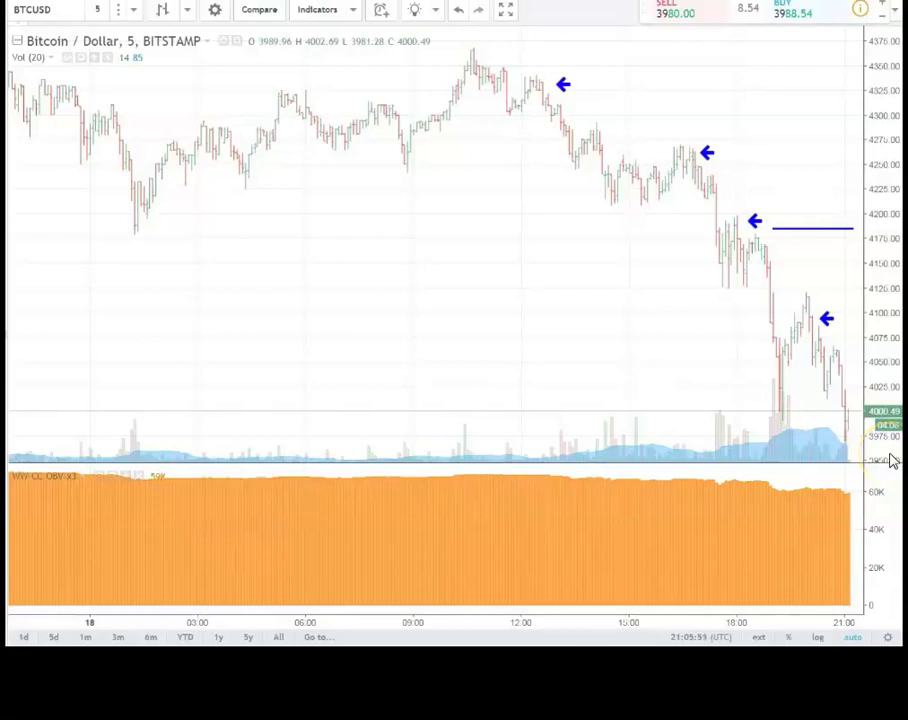
pyautogui.click(855, 398)
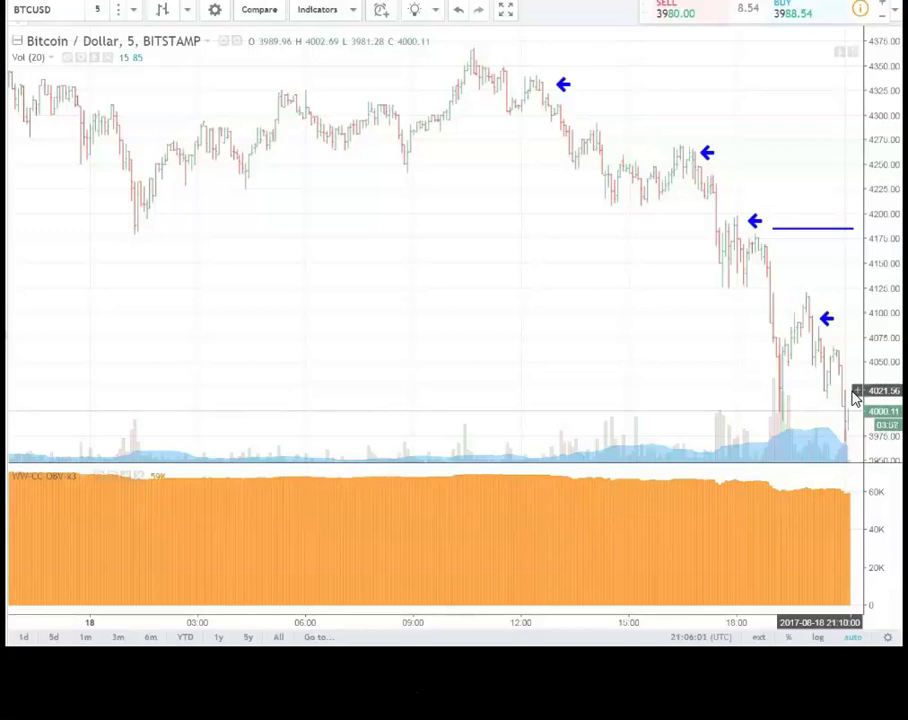
pyautogui.click(561, 298)
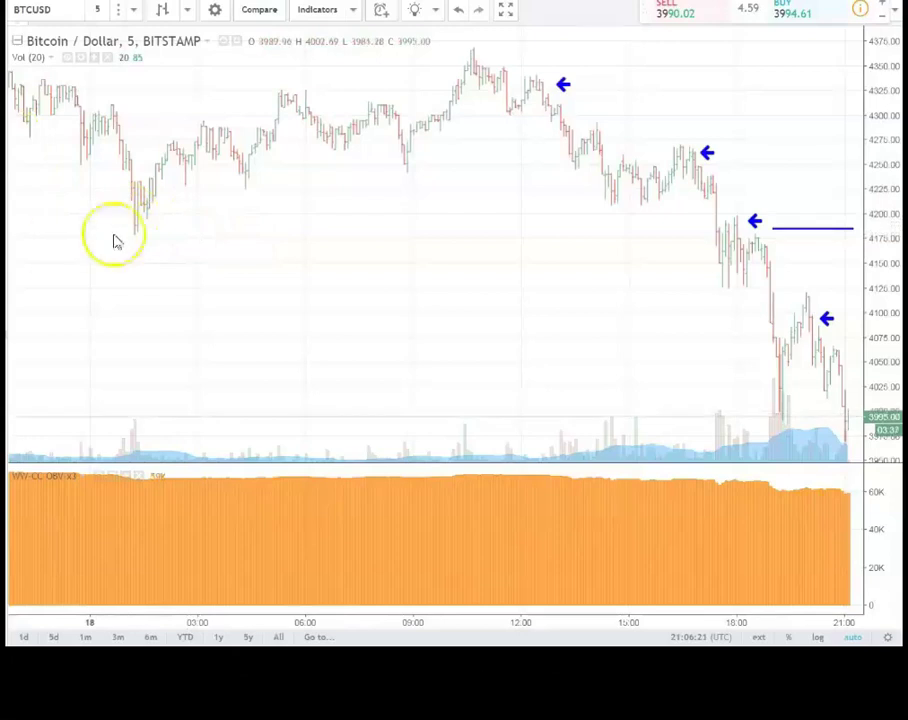
# Step: Place blue buy arrows at the uptrend lows near 4210 (02:00) and 4232 (04:45)
pyautogui.click(162, 200)
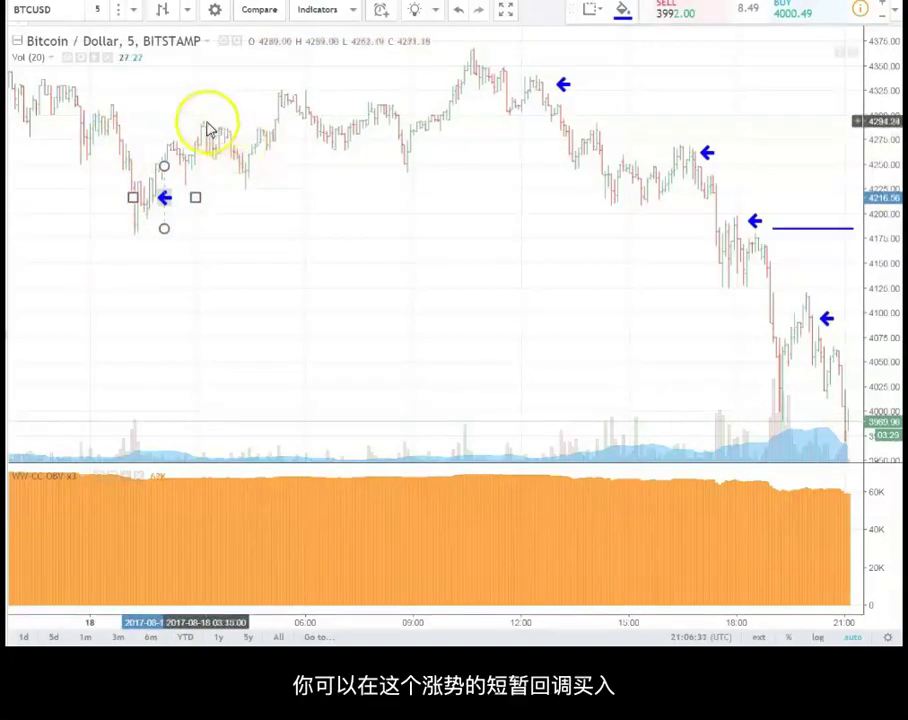
pyautogui.click(257, 185)
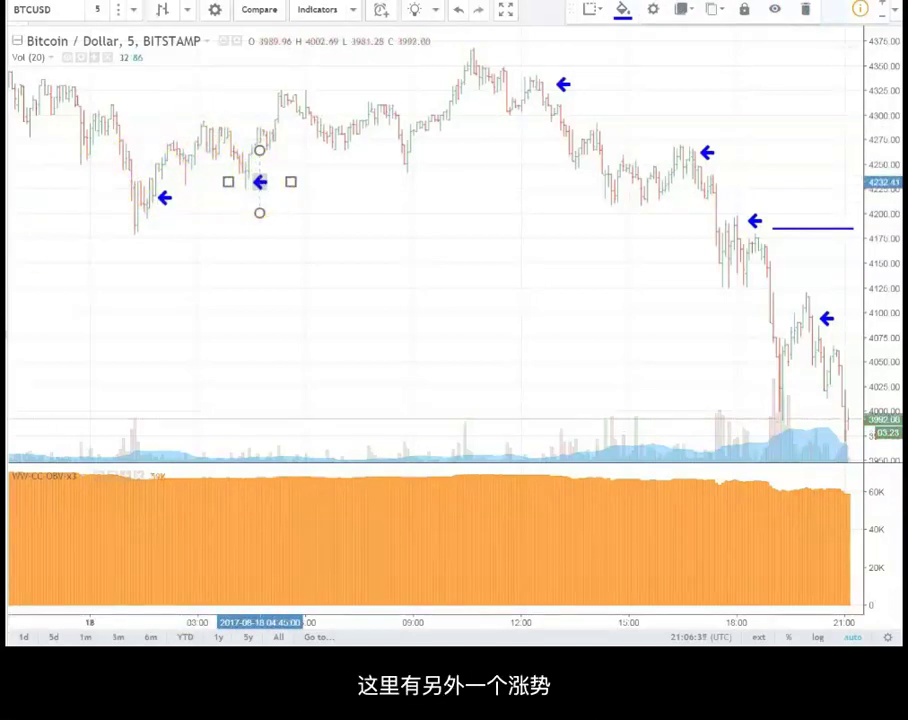
# Step: Add an enlarged blue buy arrow on the uptrend pullback near 4265, around 07:40
pyautogui.click(359, 193)
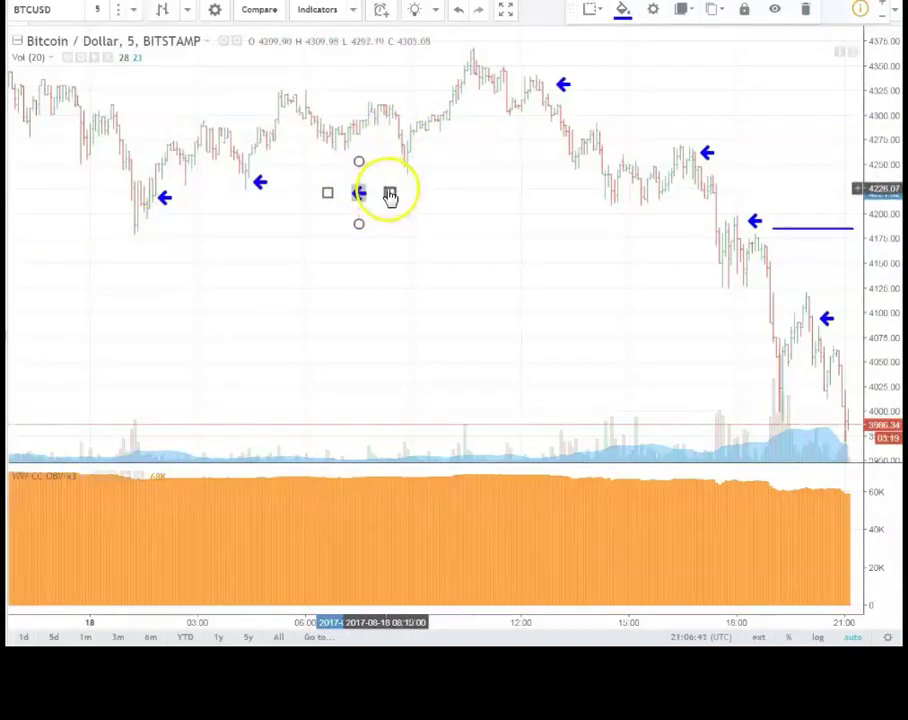
pyautogui.moveTo(390, 193); pyautogui.dragTo(430, 177)
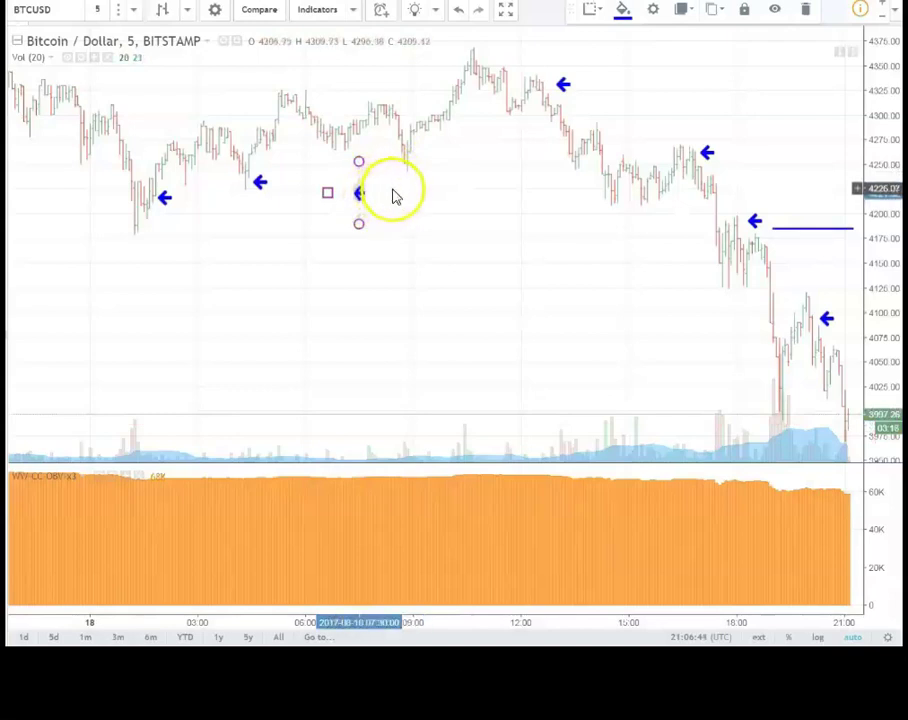
pyautogui.moveTo(360, 193); pyautogui.dragTo(365, 150)
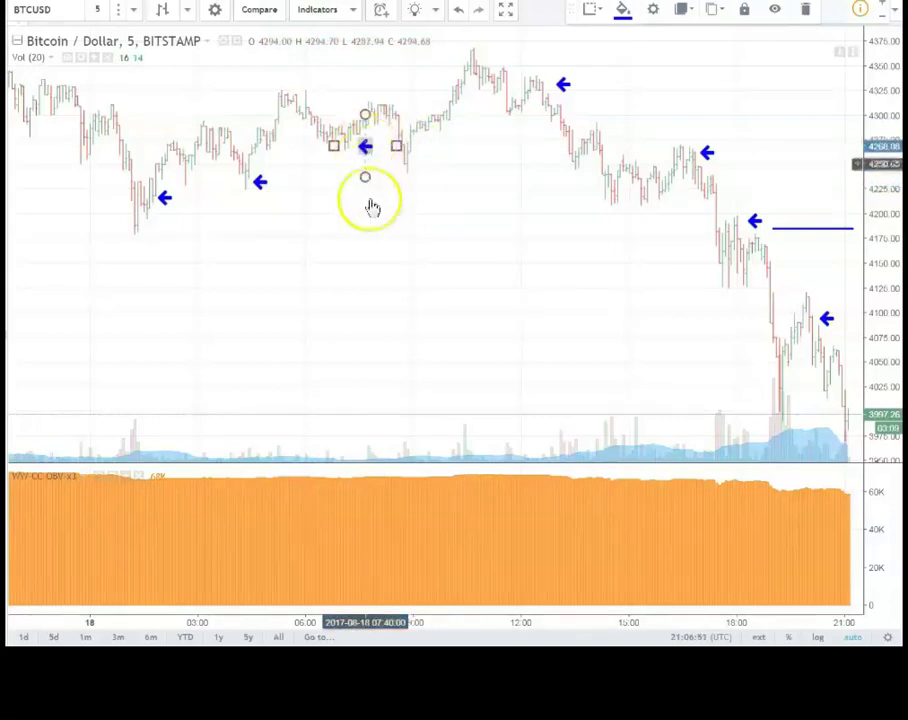